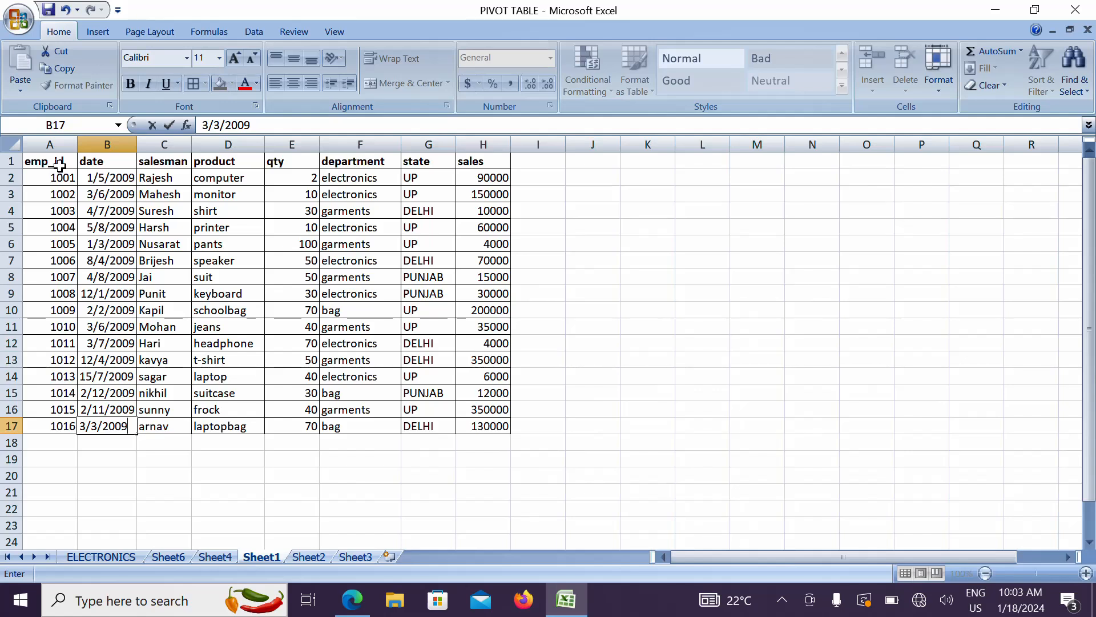
- Create a PivotTable from the sales data in A1:H17 of Sheet1, placed on a new worksheet
left_click(60, 167)
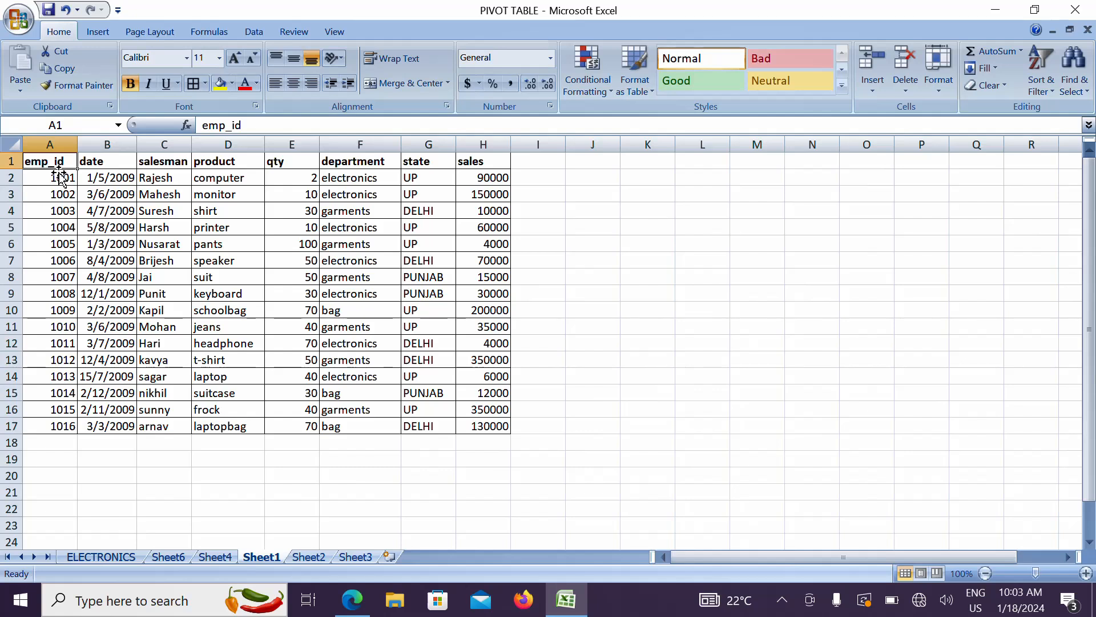
left_click_drag(60, 169, 478, 421)
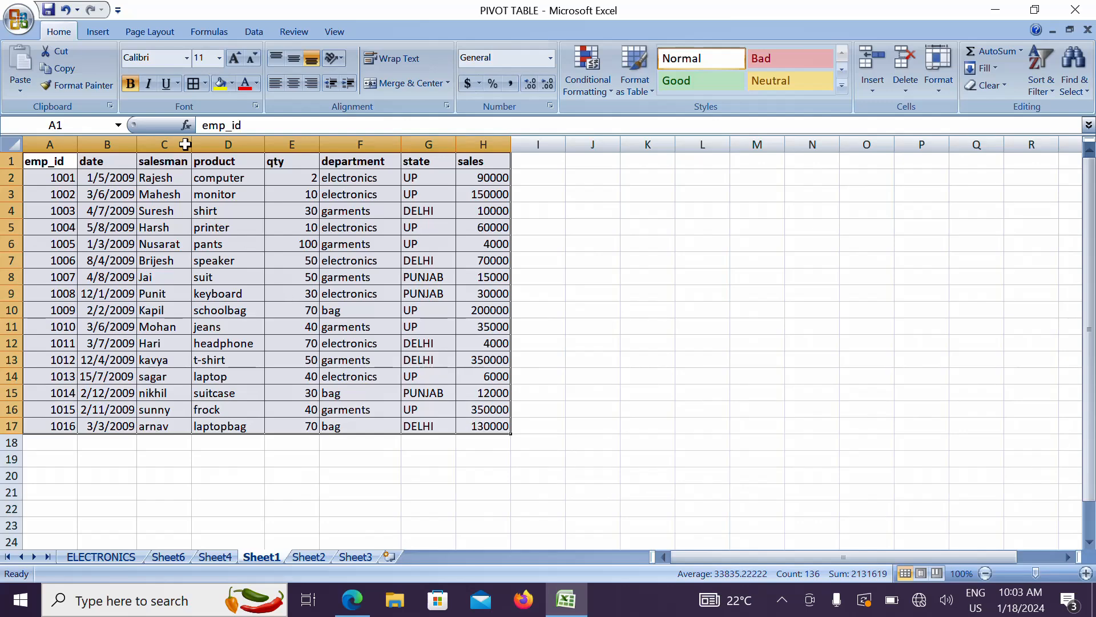
left_click(103, 37)
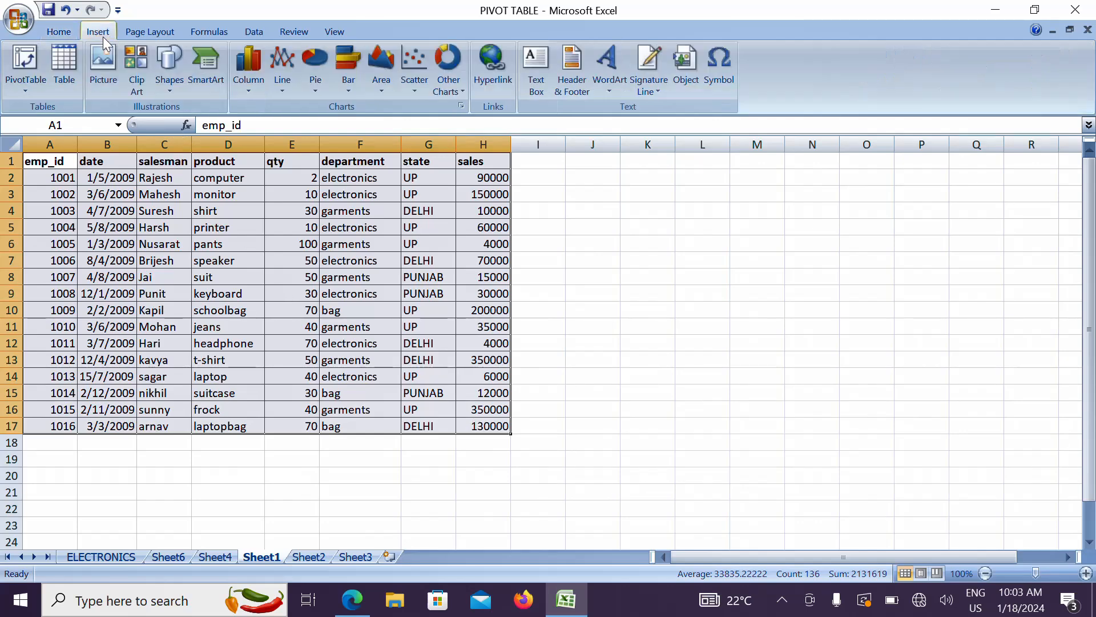
left_click(31, 82)
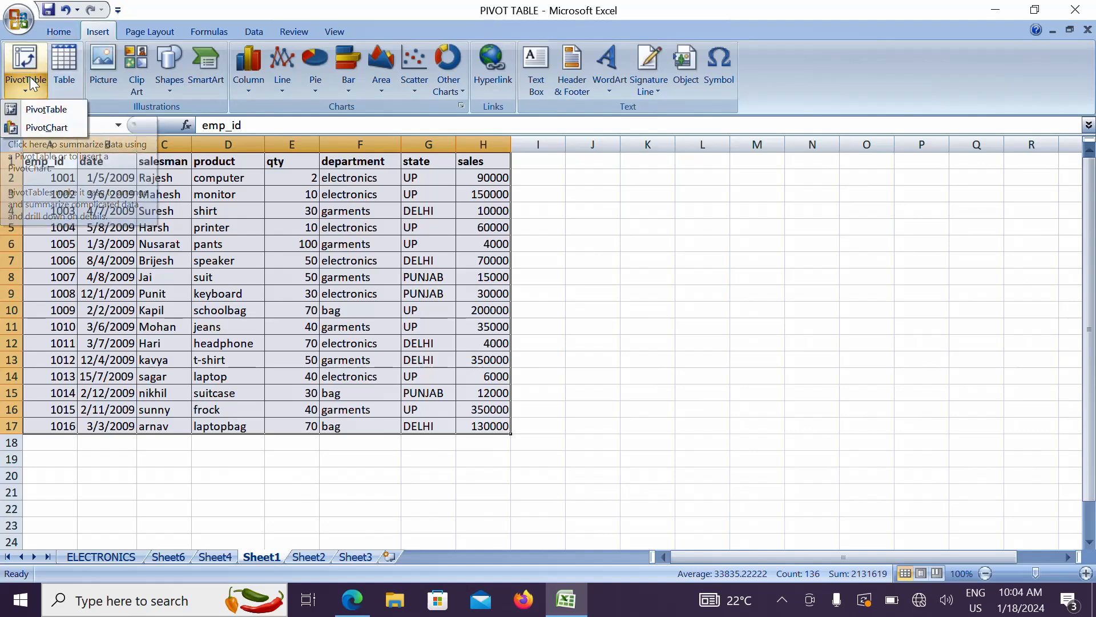
left_click(44, 109)
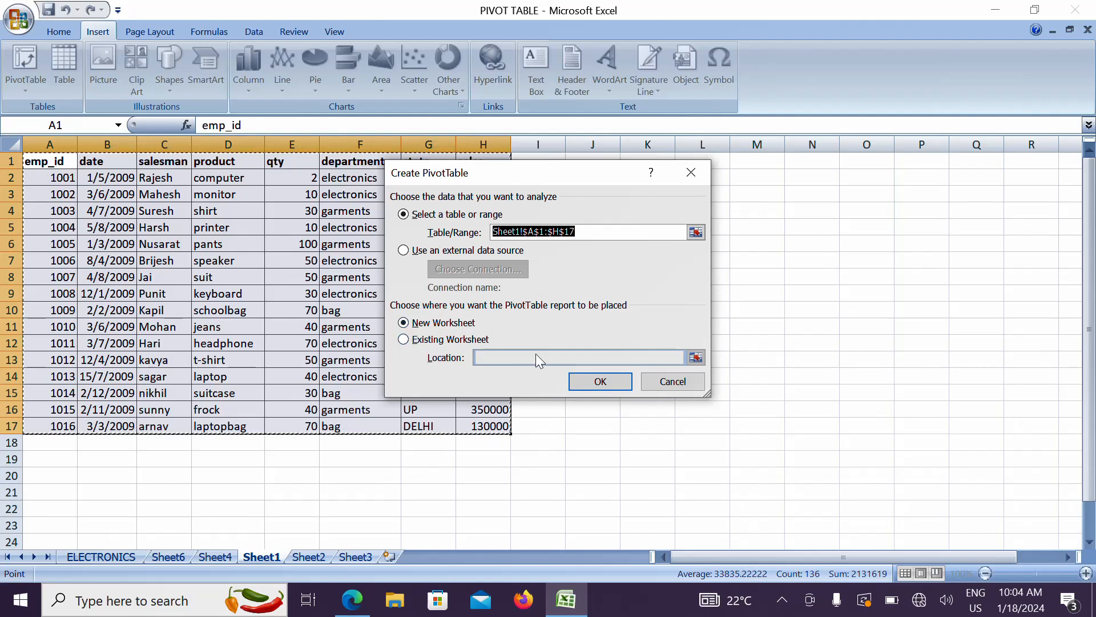
left_click(597, 383)
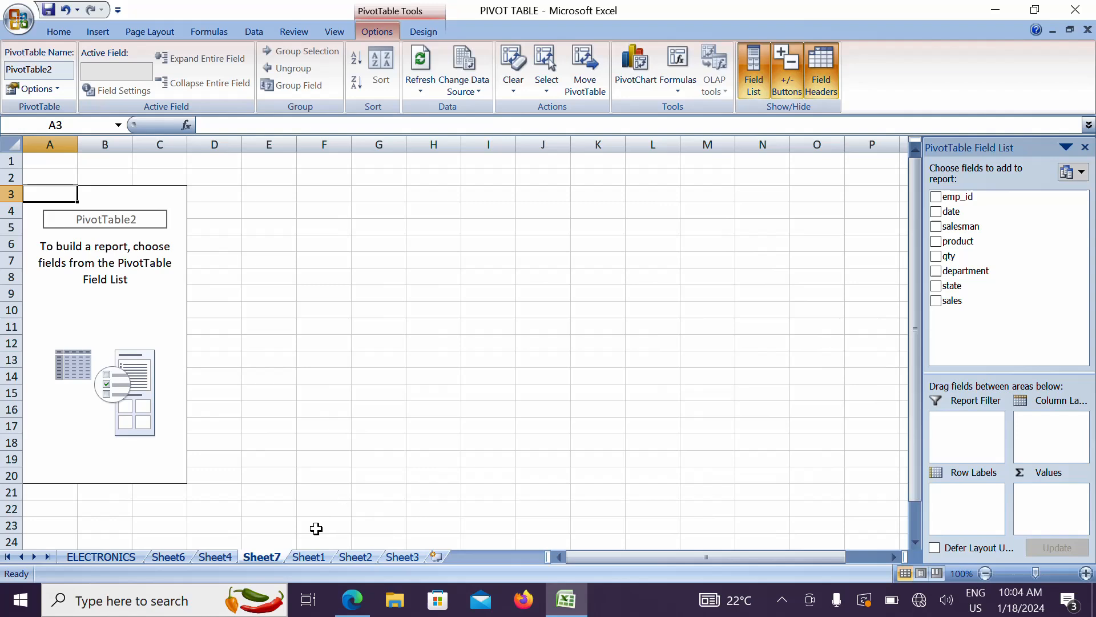
- Examine the existing pivot report on Sheet4 and the source data on Sheet1, comparing them with the field list of the empty PivotTable
left_click(215, 557)
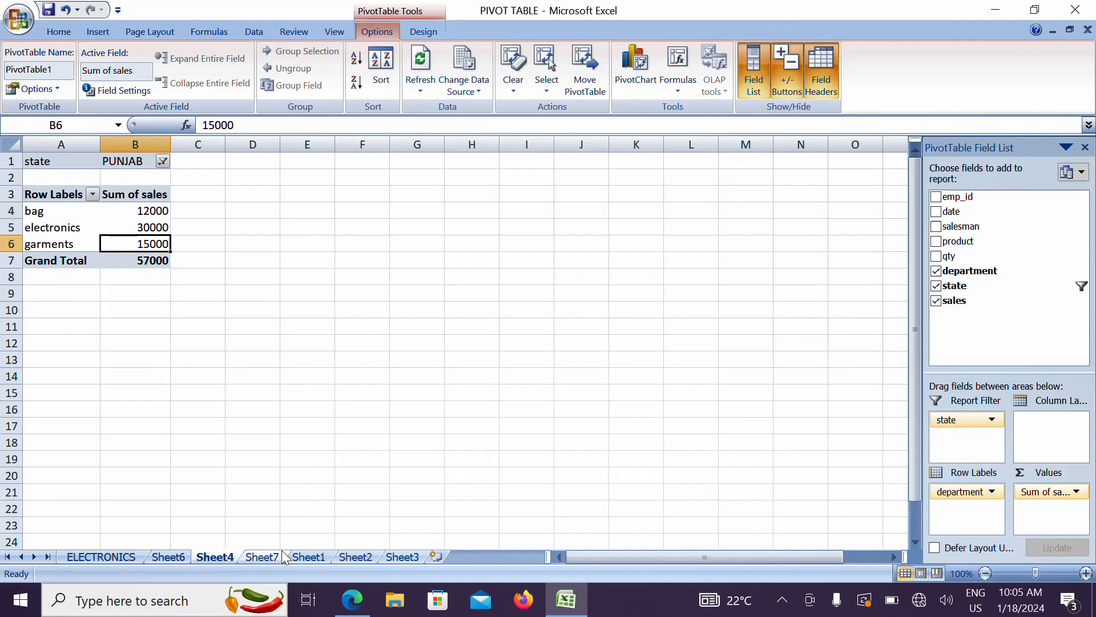
left_click(307, 557)
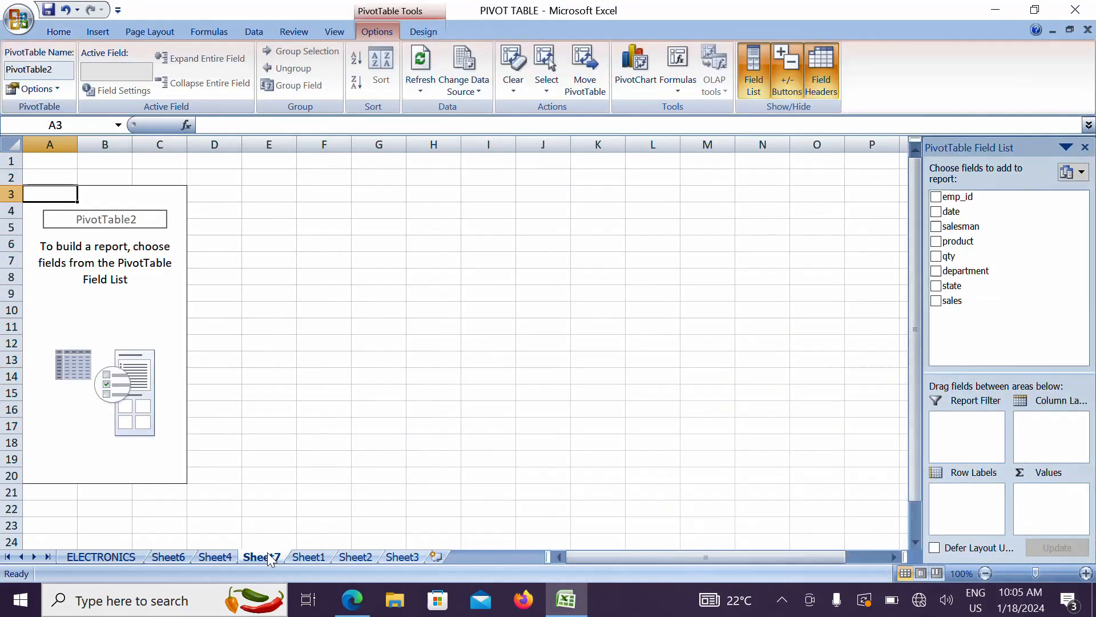
left_click(969, 274)
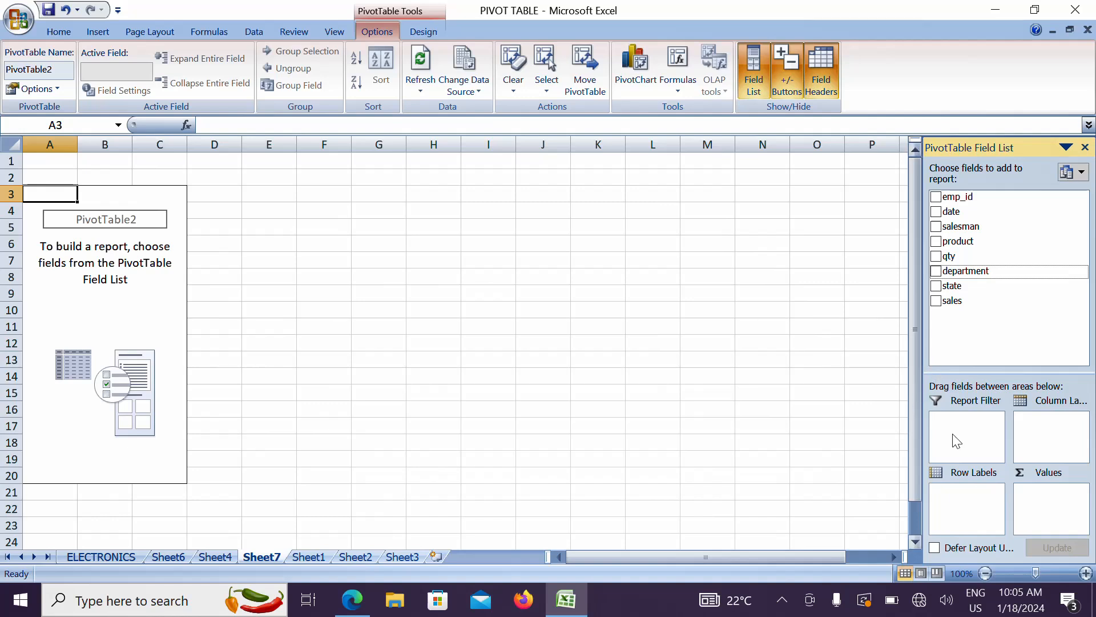
left_click_drag(948, 255, 982, 194)
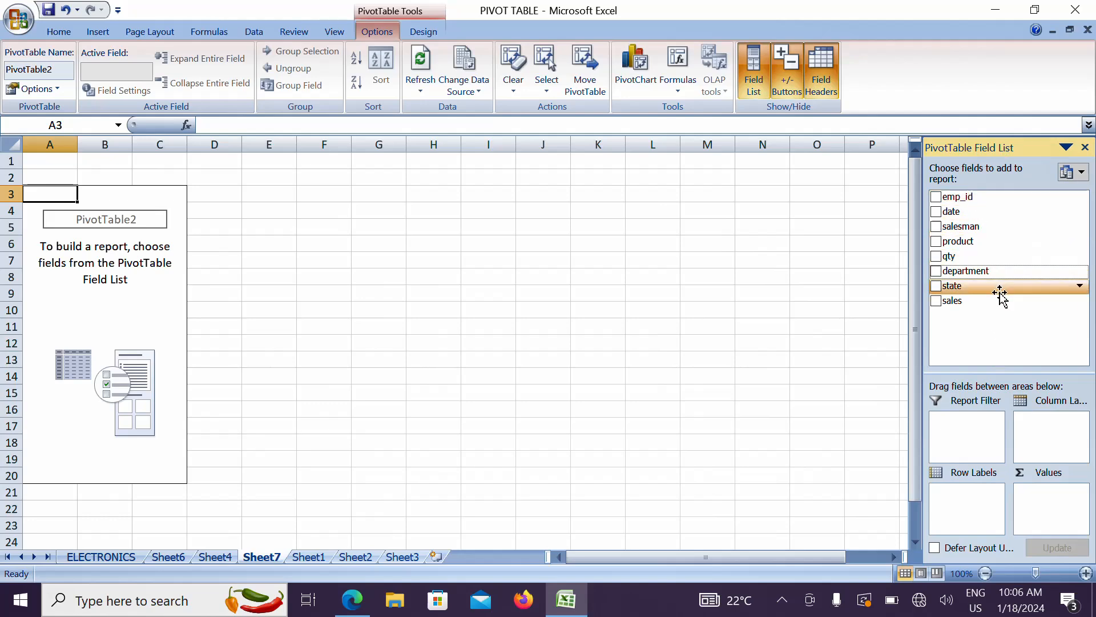
left_click(312, 563)
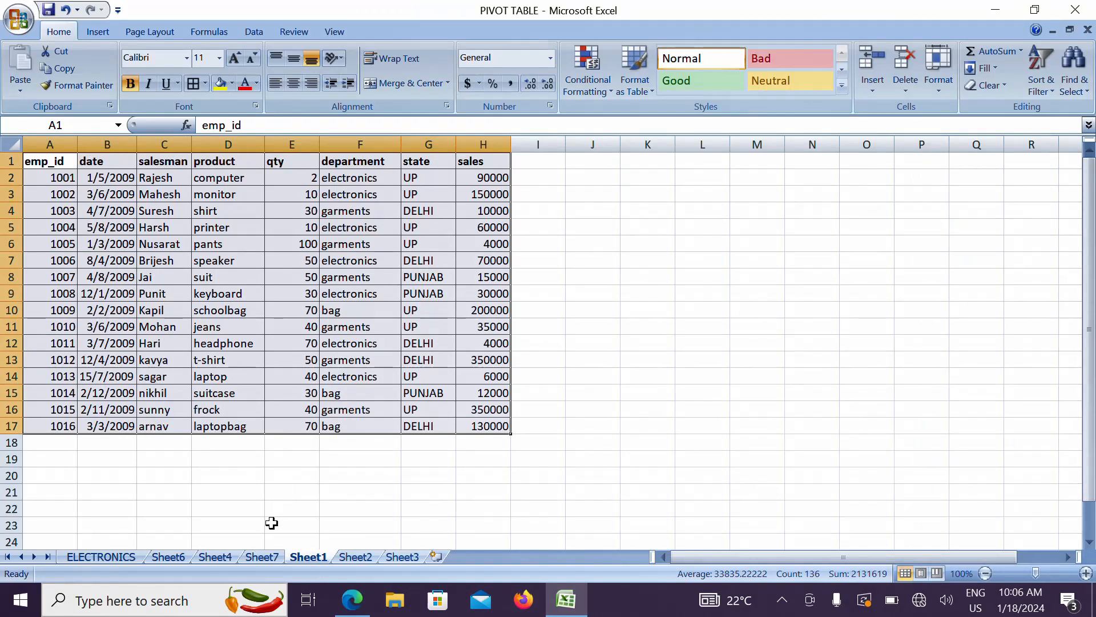
left_click(264, 557)
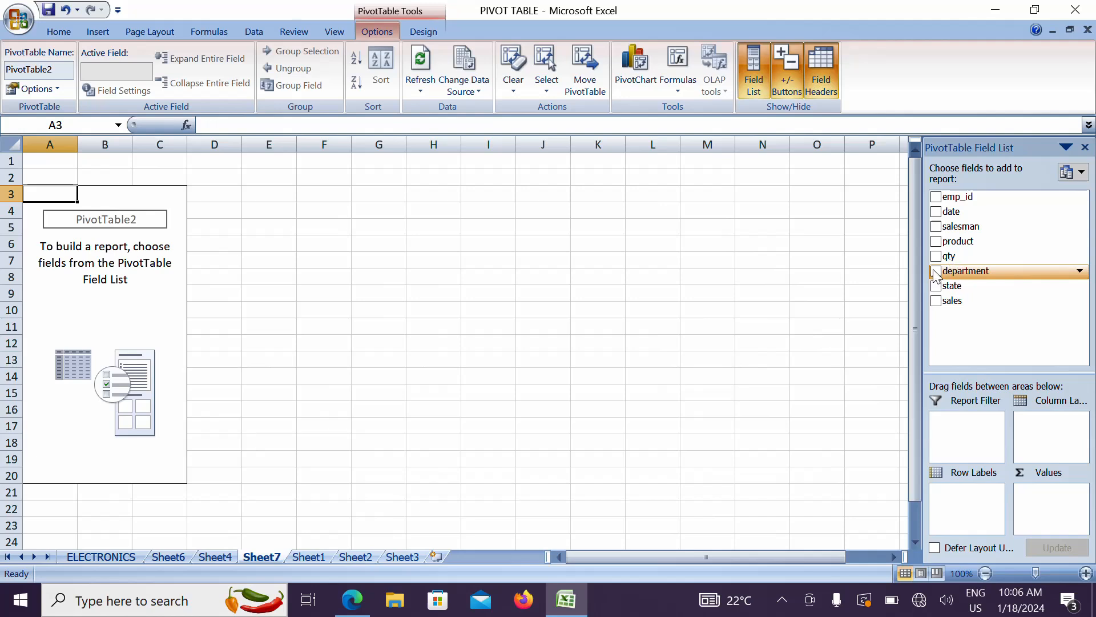
- Add department as the row labels and sales as the summed values of the PivotTable on Sheet7
left_click_drag(936, 278, 977, 516)
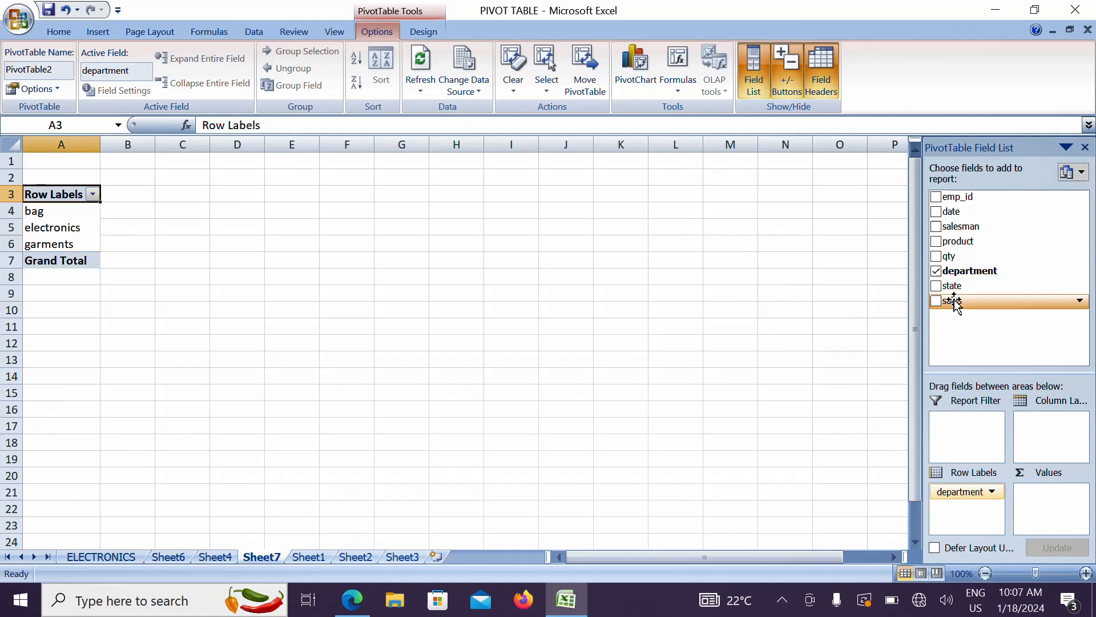
left_click_drag(957, 304, 1057, 530)
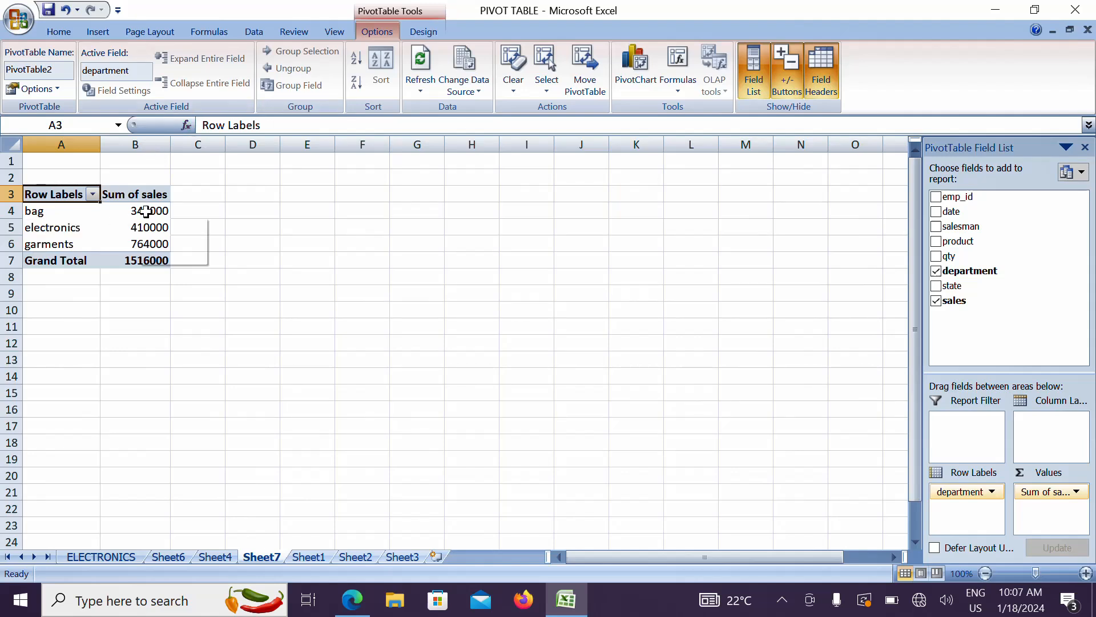
- Go through the sales sum of each department down to the grand total in the PivotTable
mouse_move(147, 211)
mouse_move(66, 246)
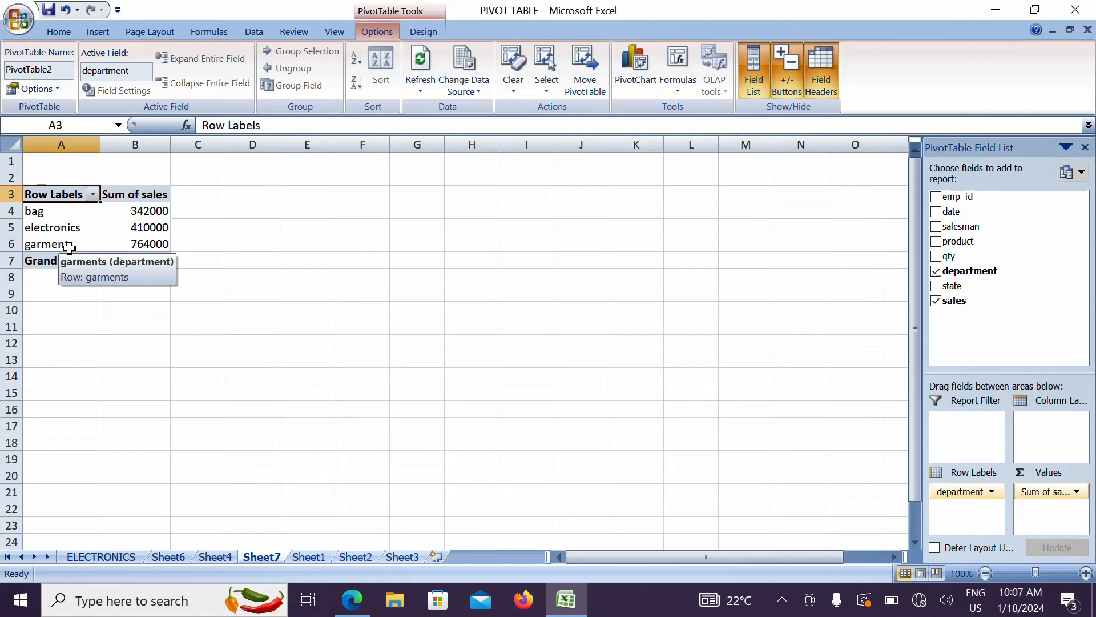
left_click(153, 214)
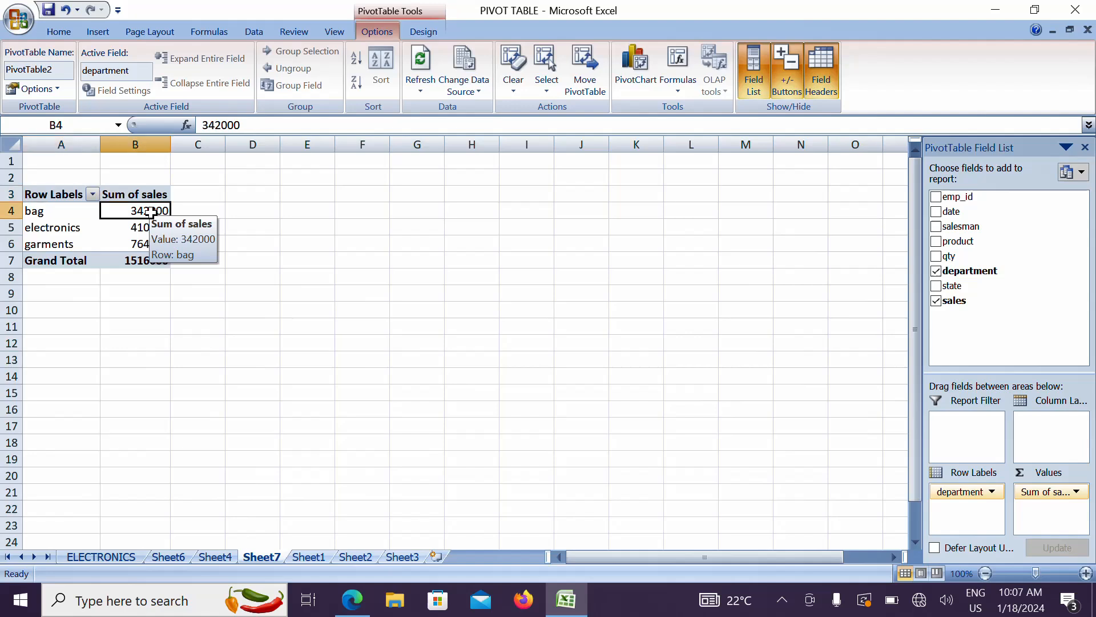
key("Down")
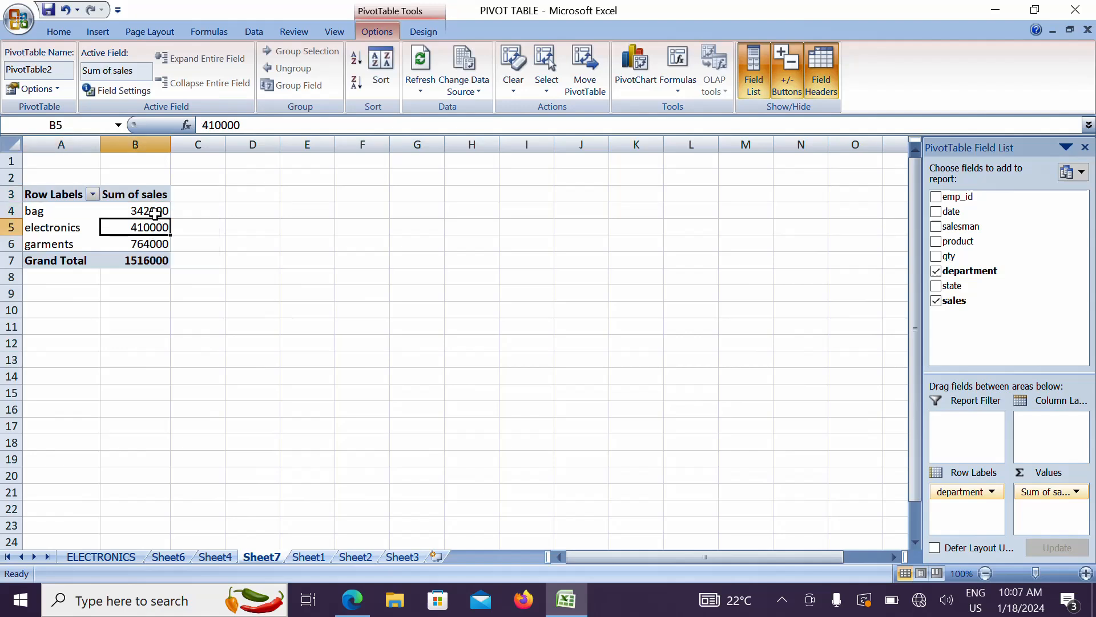
key("Down")
key("Down")
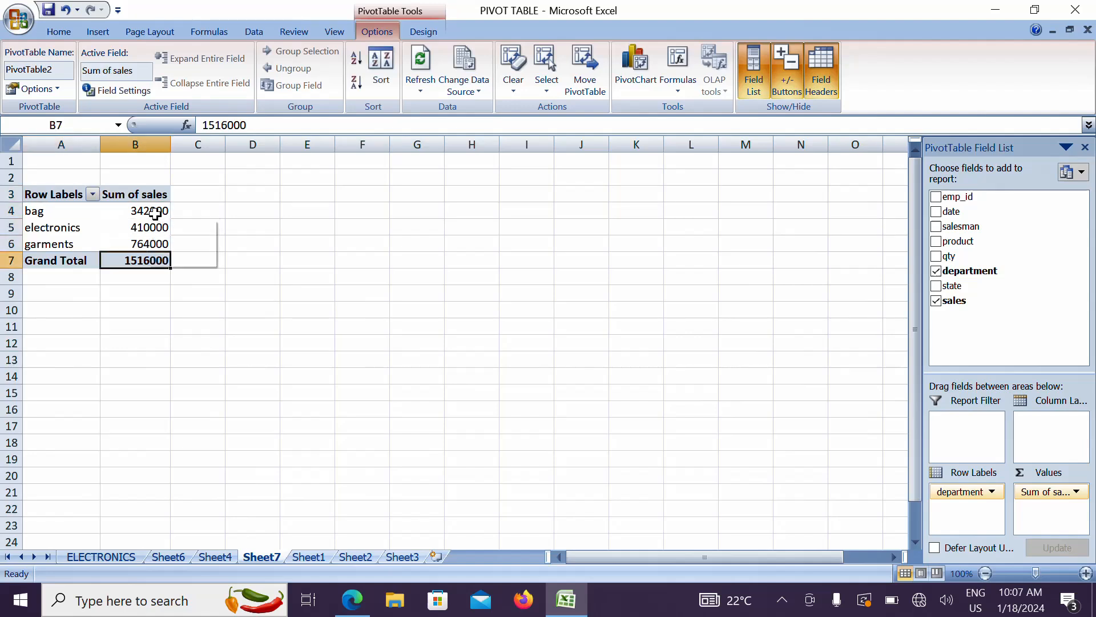
- Extract the detail records behind the bag and electronics sales totals onto separate new sheets
double_click(153, 213)
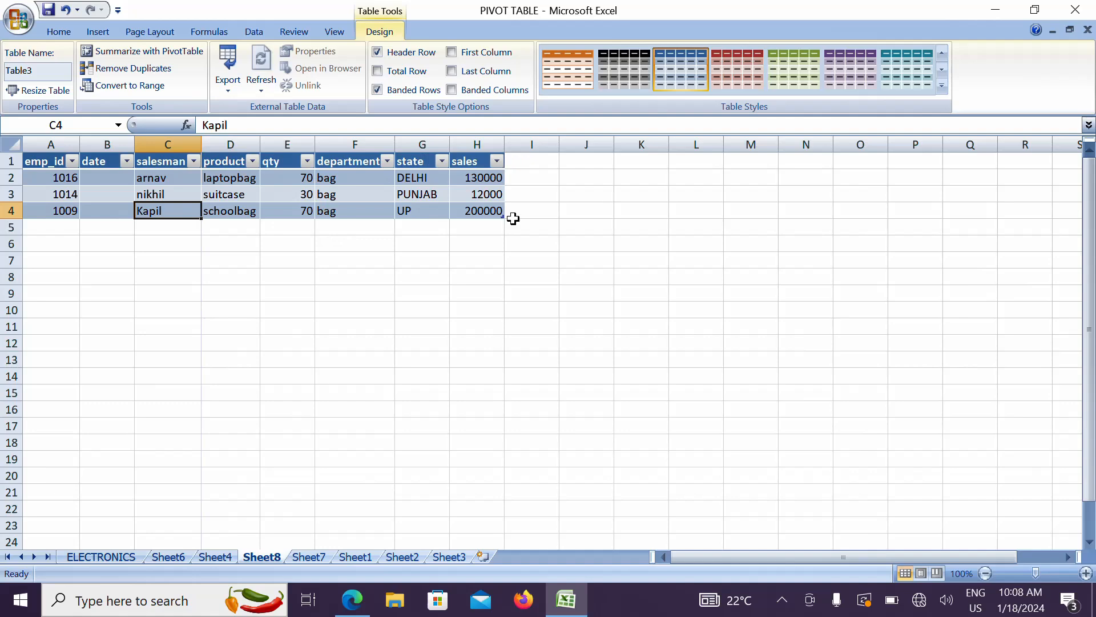
left_click(321, 559)
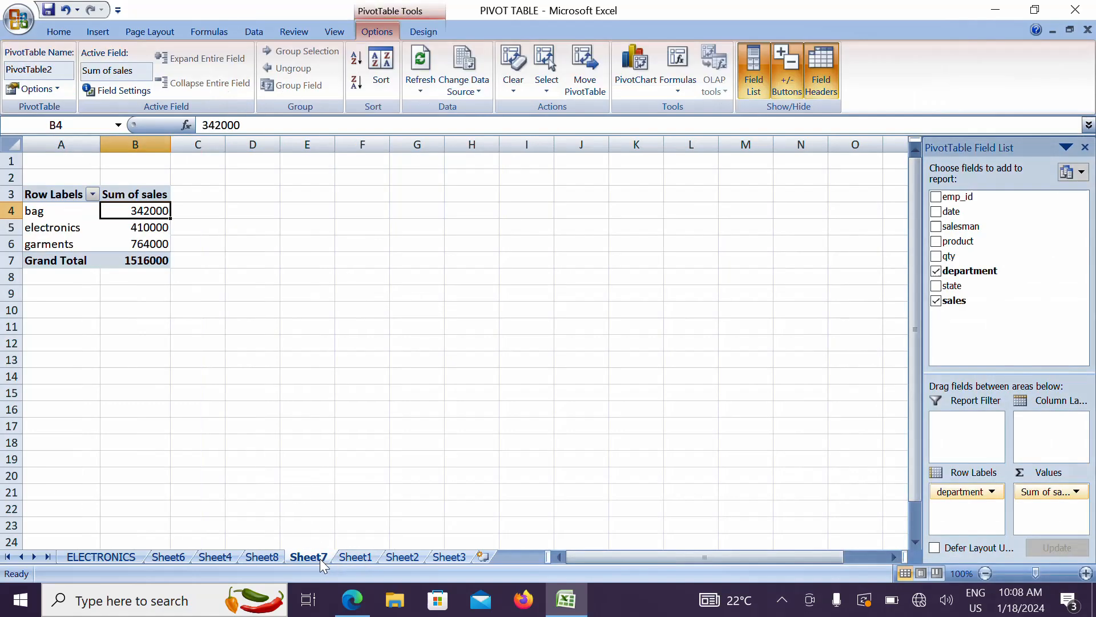
double_click(155, 228)
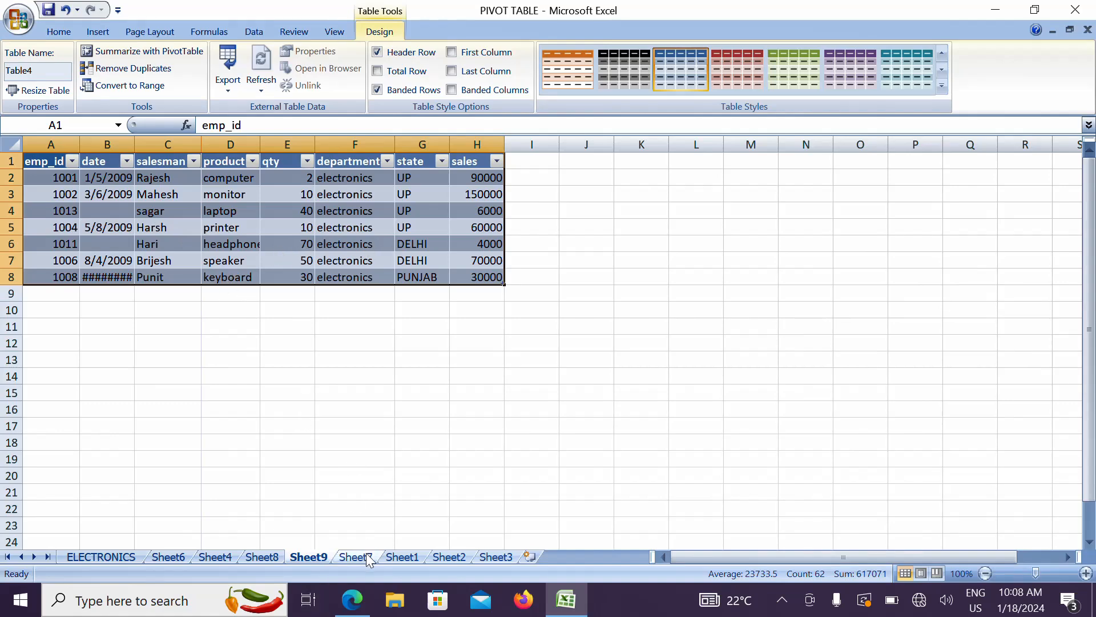
- Check the source data on Sheet1 and add state as the report filter of the PivotTable on Sheet7
left_click(401, 557)
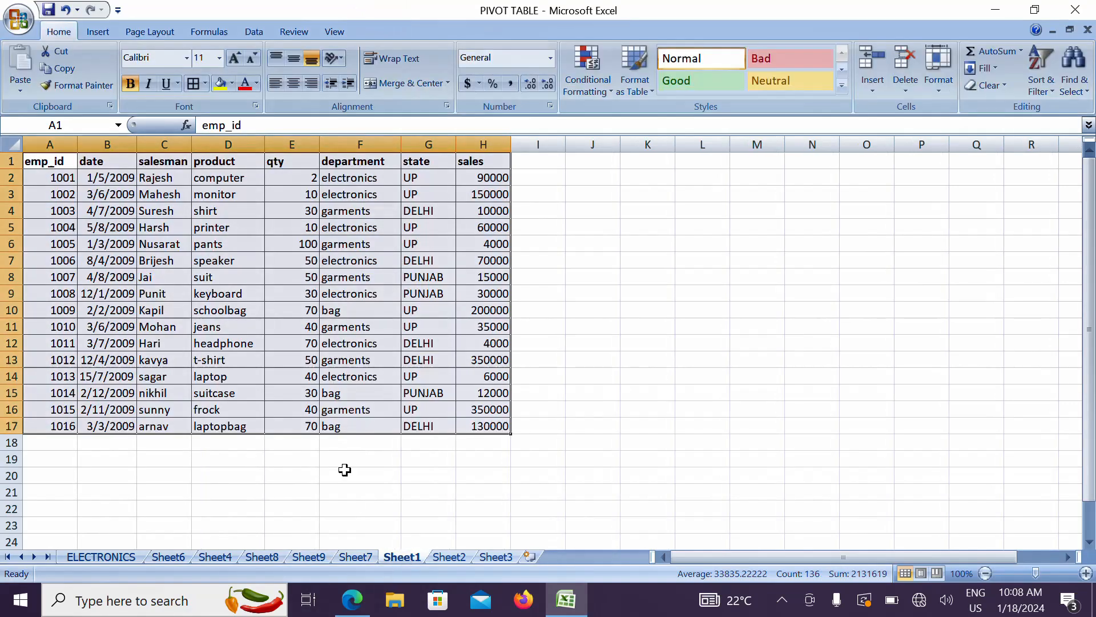
left_click(354, 558)
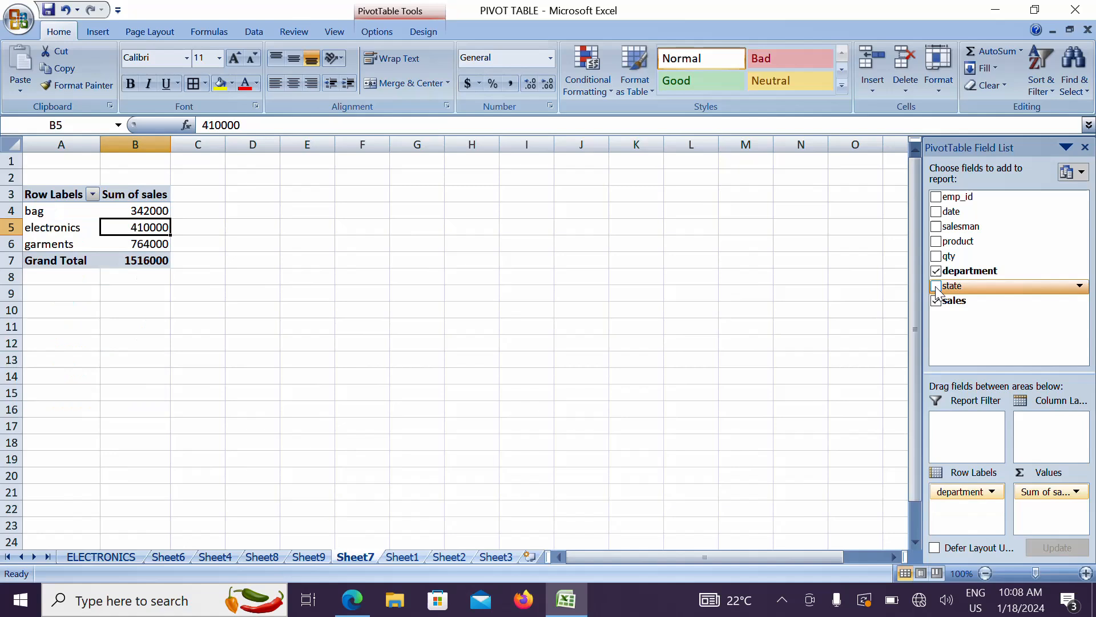
left_click_drag(937, 291, 971, 436)
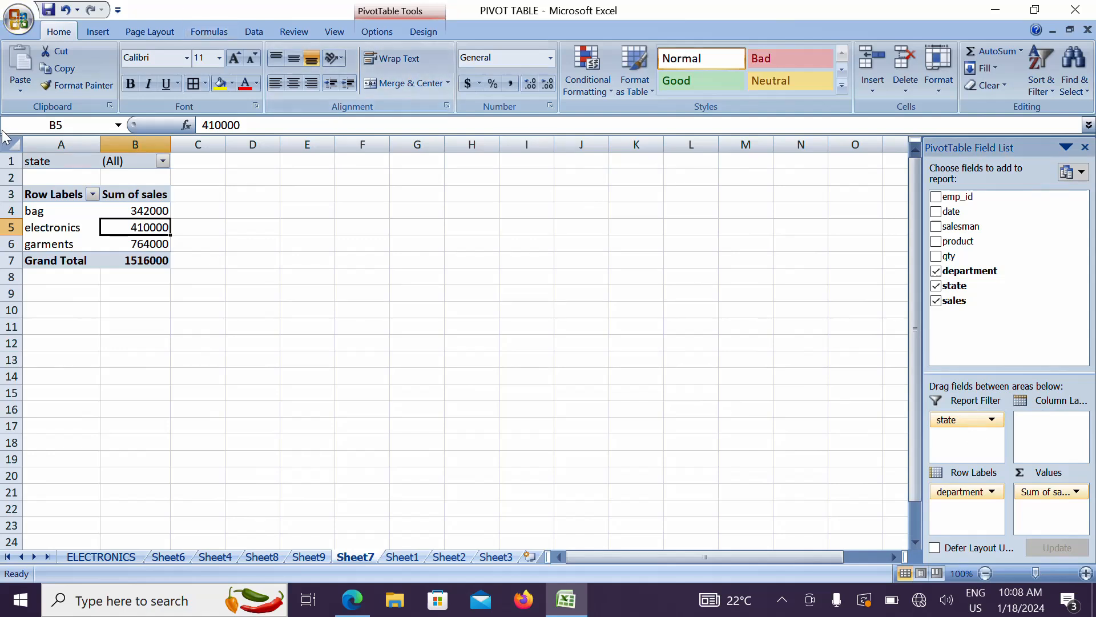
- Filter the PivotTable by state to show only DELHI sales
left_click(164, 162)
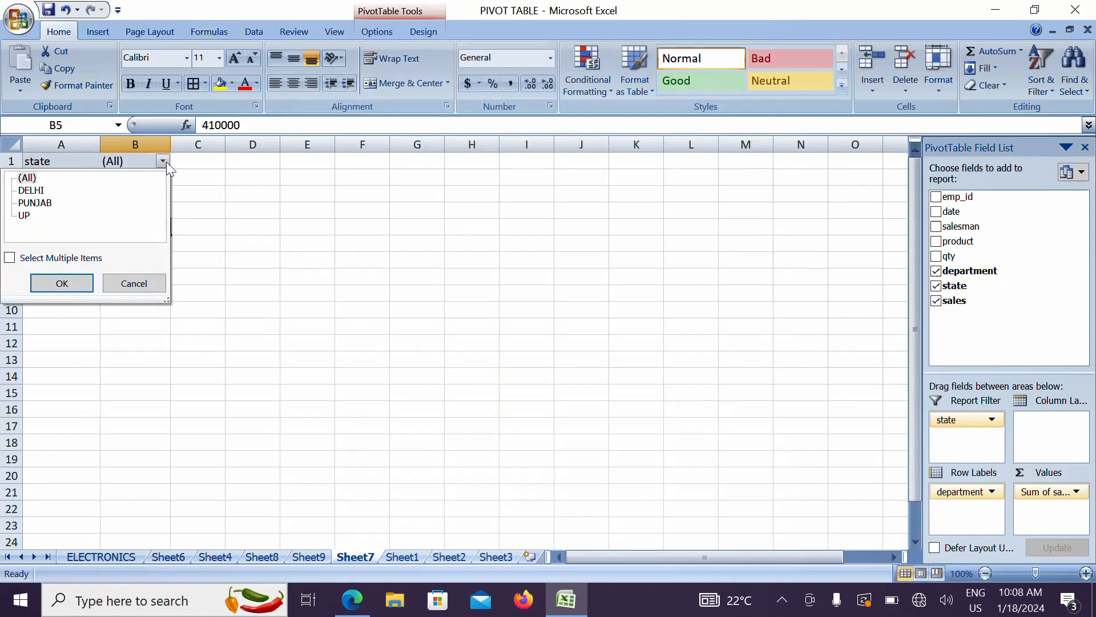
left_click(36, 191)
left_click(84, 282)
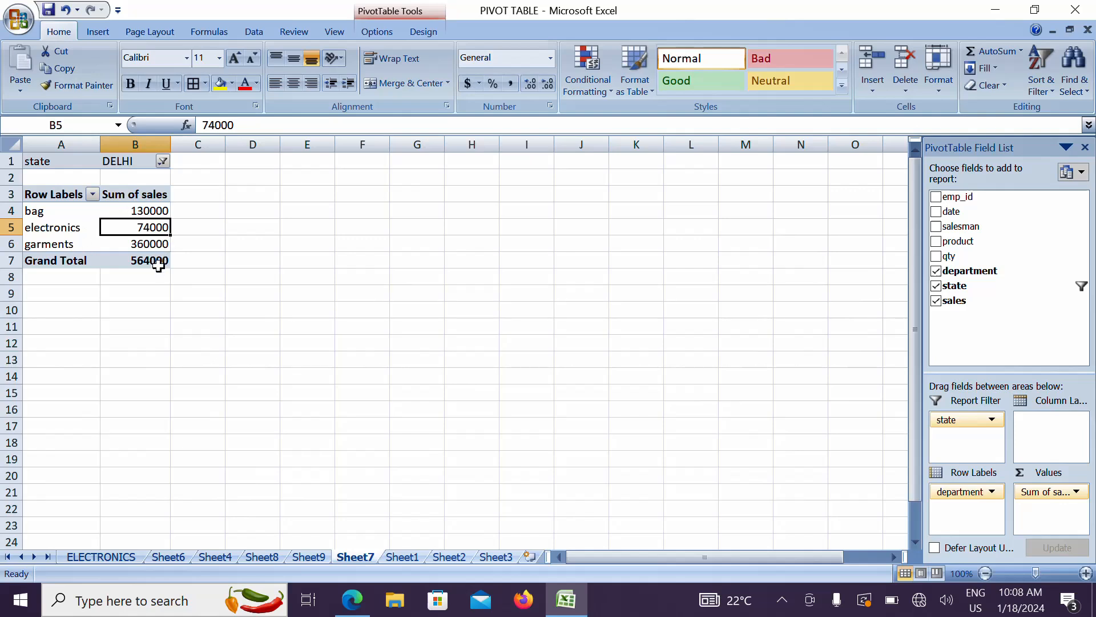
- Switch the PivotTable's state filter to PUNJAB
left_click(163, 162)
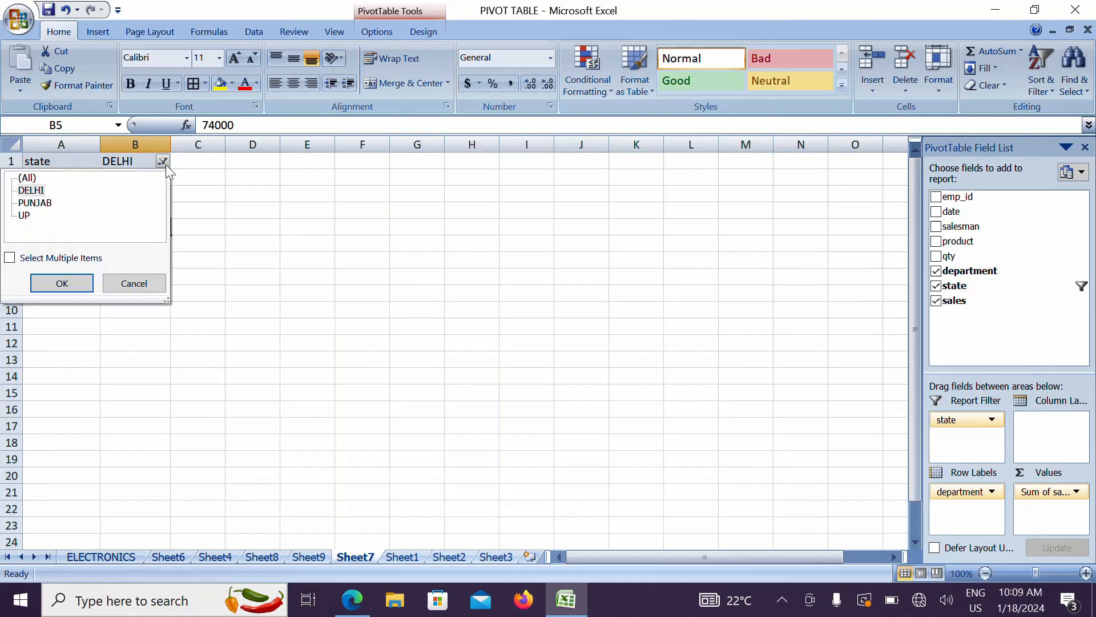
left_click(48, 204)
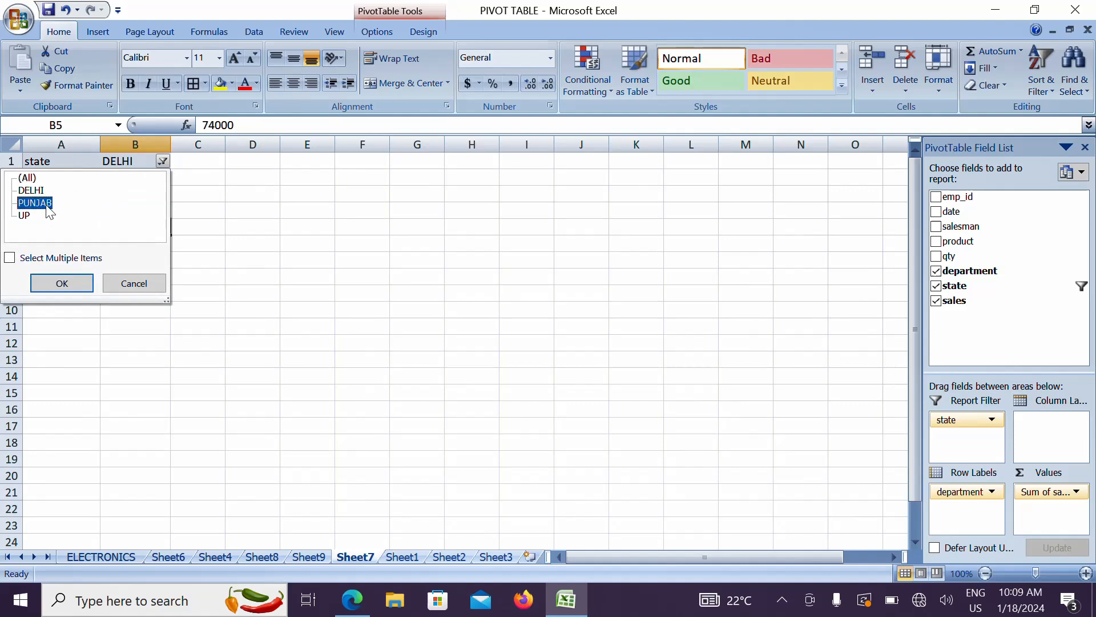
left_click(63, 283)
left_click(62, 278)
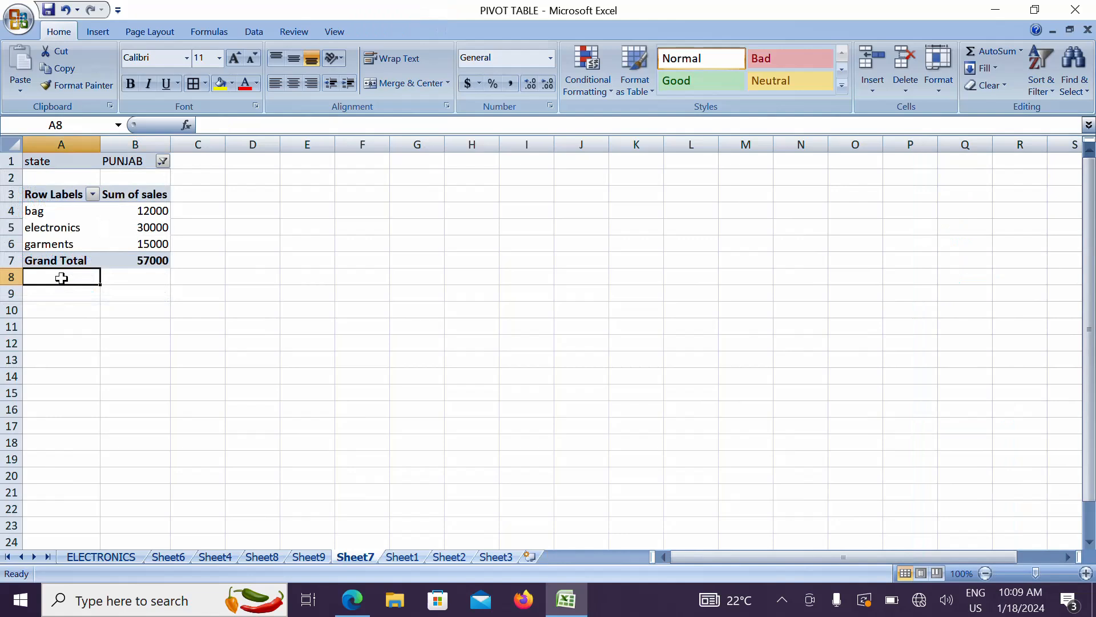
- Set the PivotTable's state filter to UP and return to the source data on Sheet1
left_click(162, 162)
left_click(42, 215)
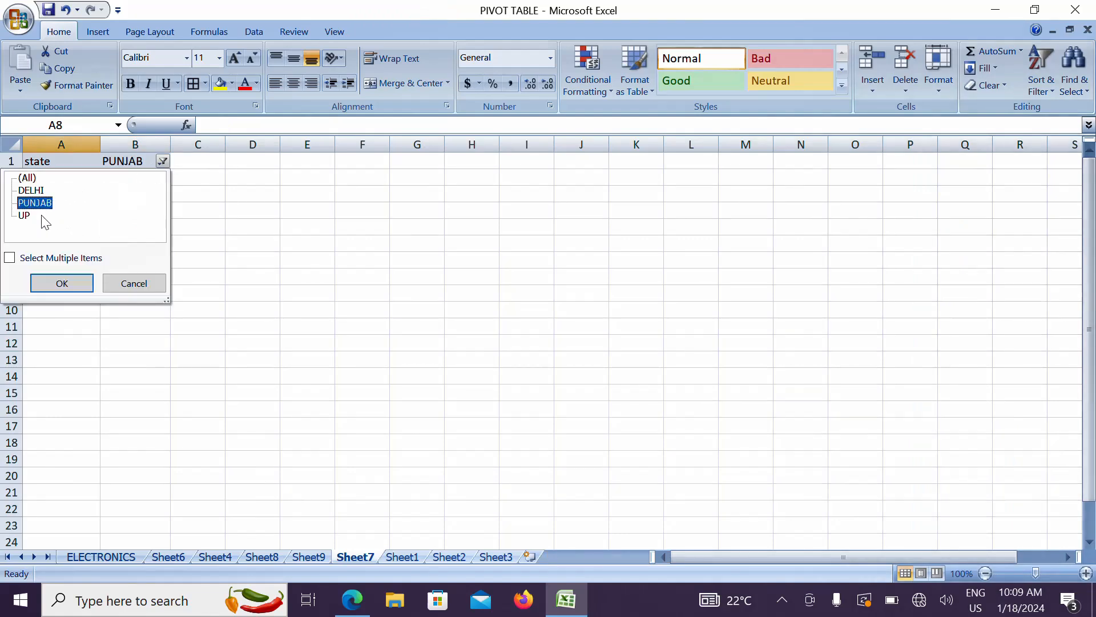
left_click(23, 216)
left_click(70, 291)
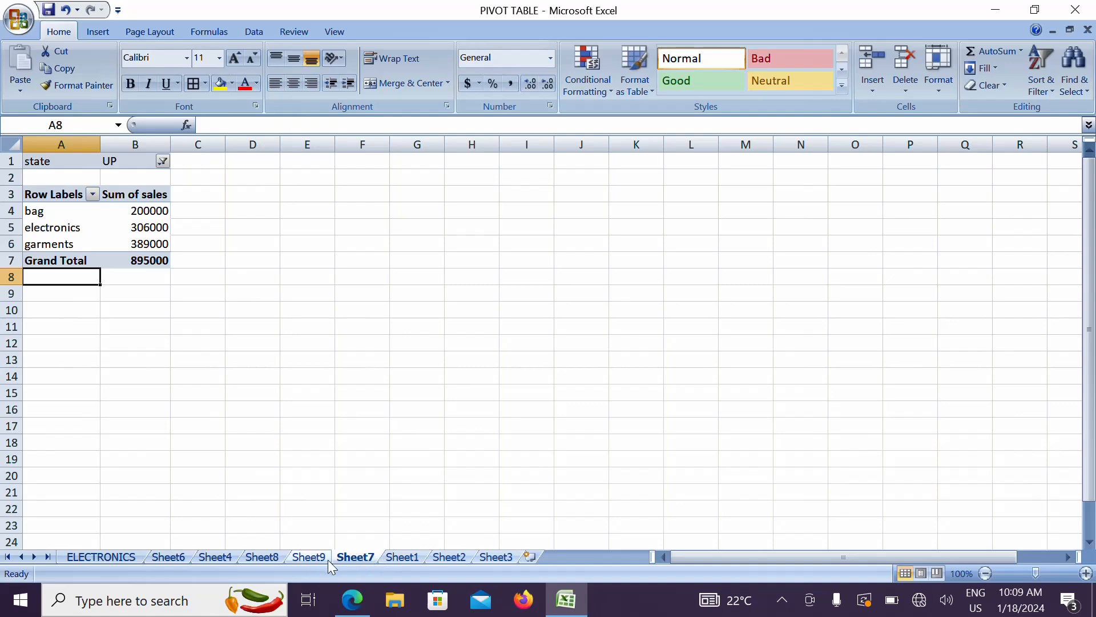
left_click(396, 557)
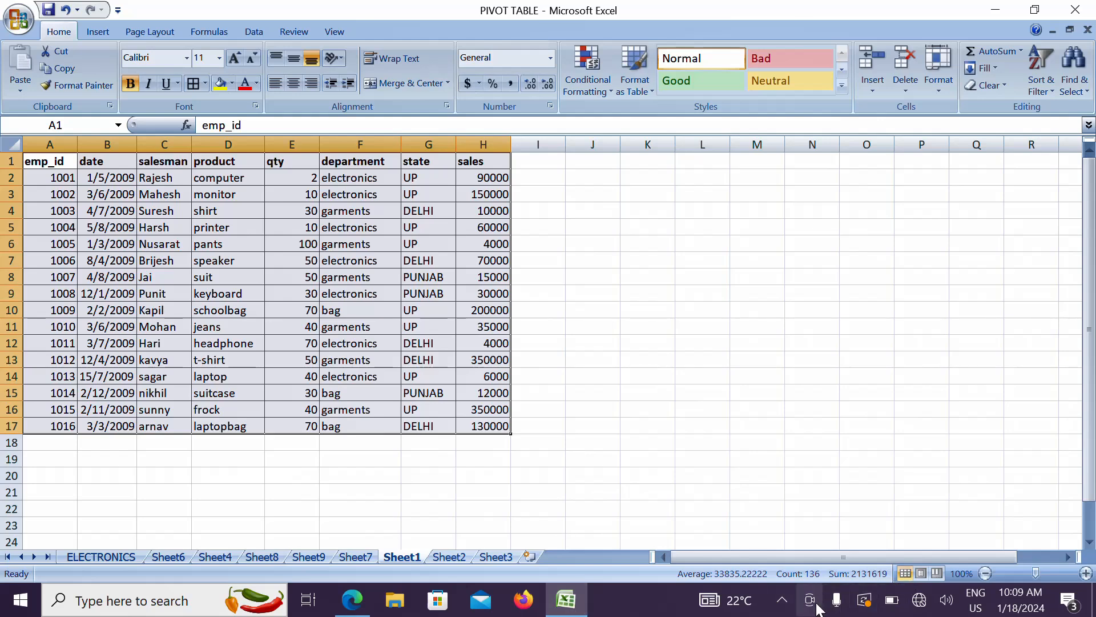
left_click(781, 600)
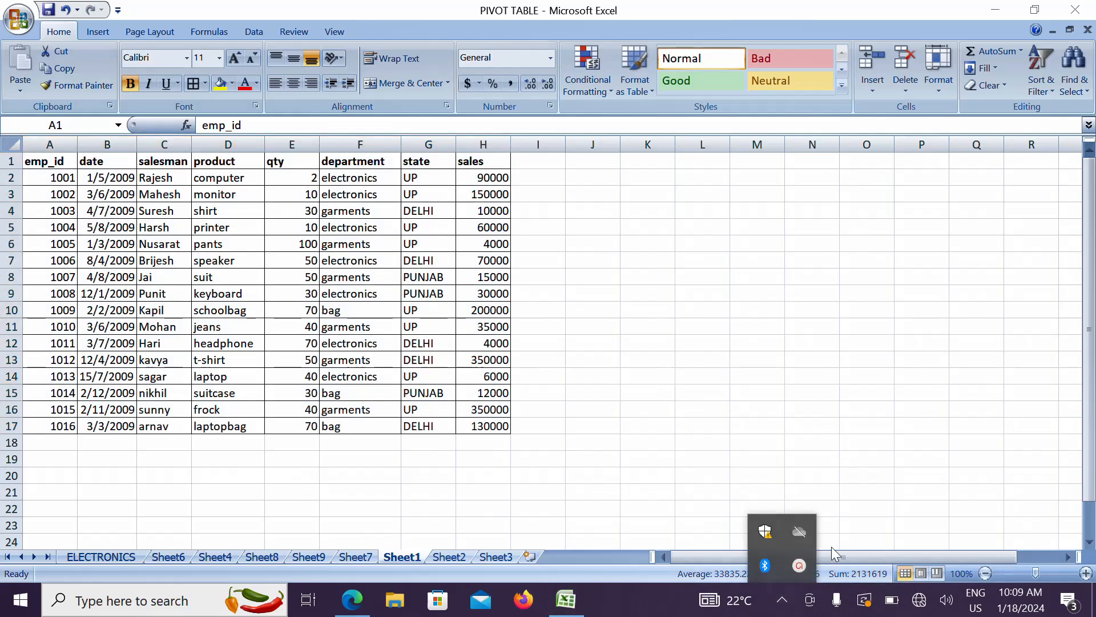
left_click(806, 563)
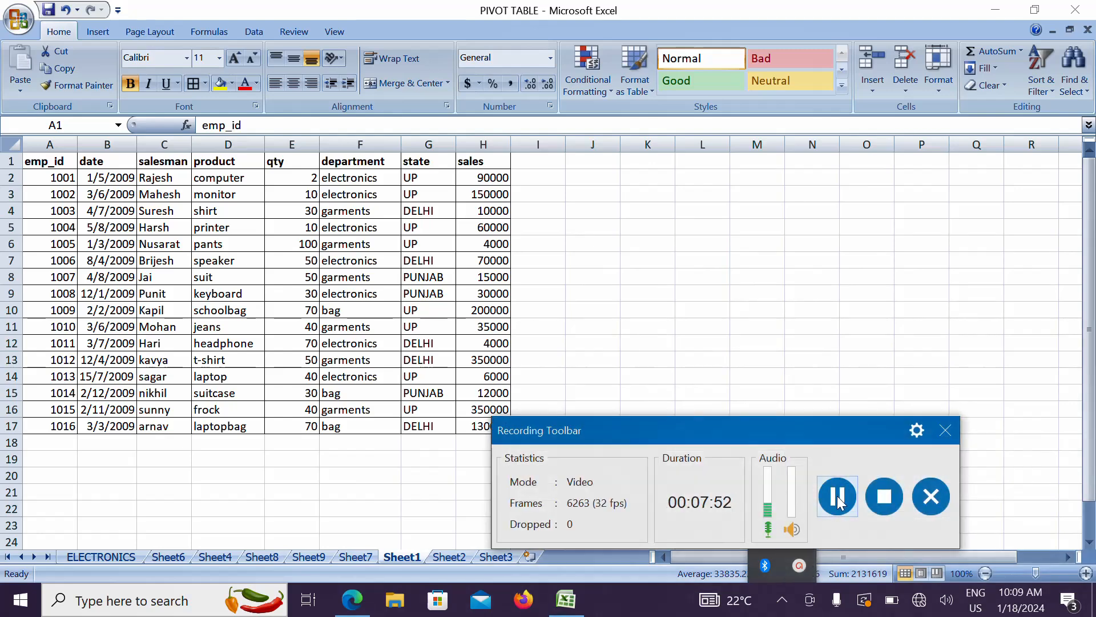